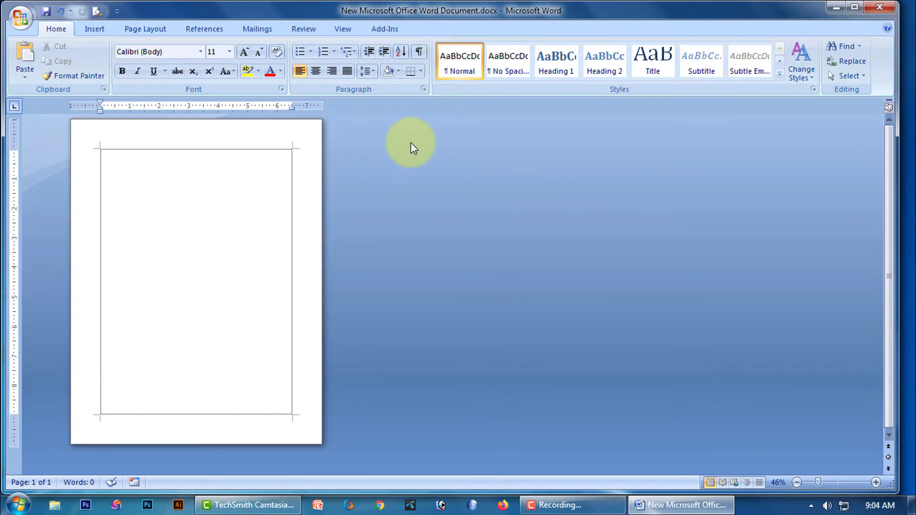
# - Close the blank document New Microsoft Office Word Document.docx and refresh the desktop
pyautogui.click(880, 7)
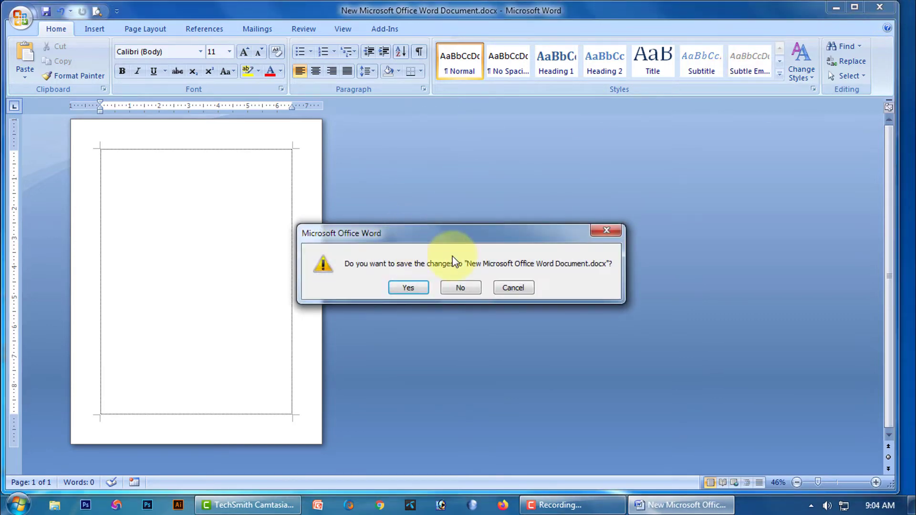
pyautogui.click(460, 288)
pyautogui.click(407, 288)
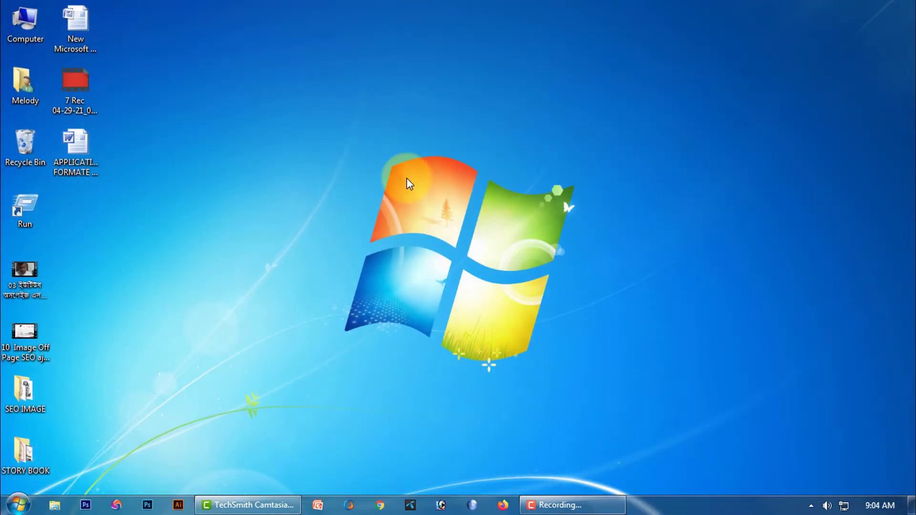
pyautogui.rightClick(231, 125)
pyautogui.click(265, 164)
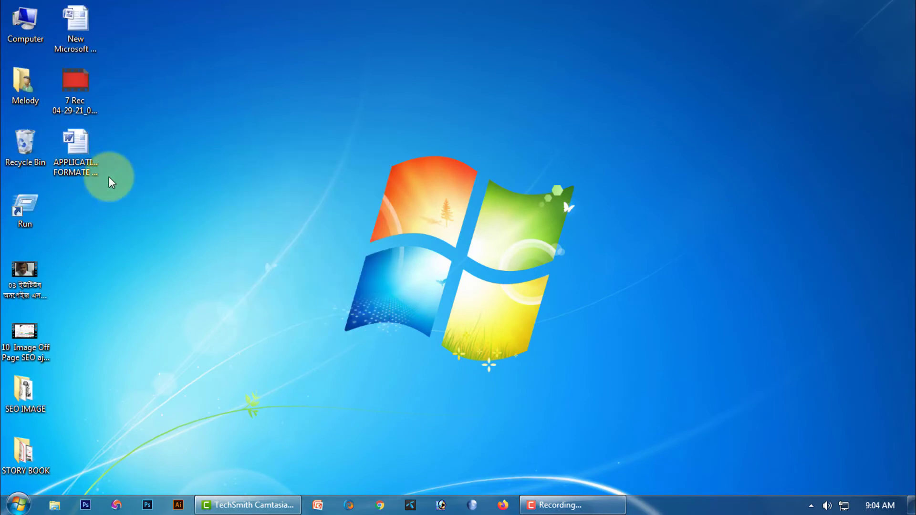
# - Open the APPLICATION FORMATE document from the desktop
pyautogui.click(64, 139)
pyautogui.doubleClick(61, 132)
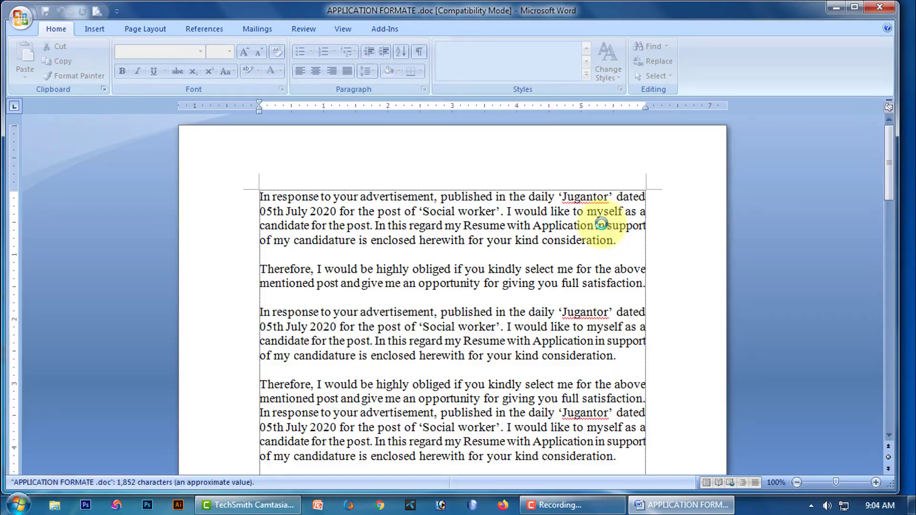
pyautogui.scroll(-5, 558, 348)
pyautogui.scroll(10, 563, 338)
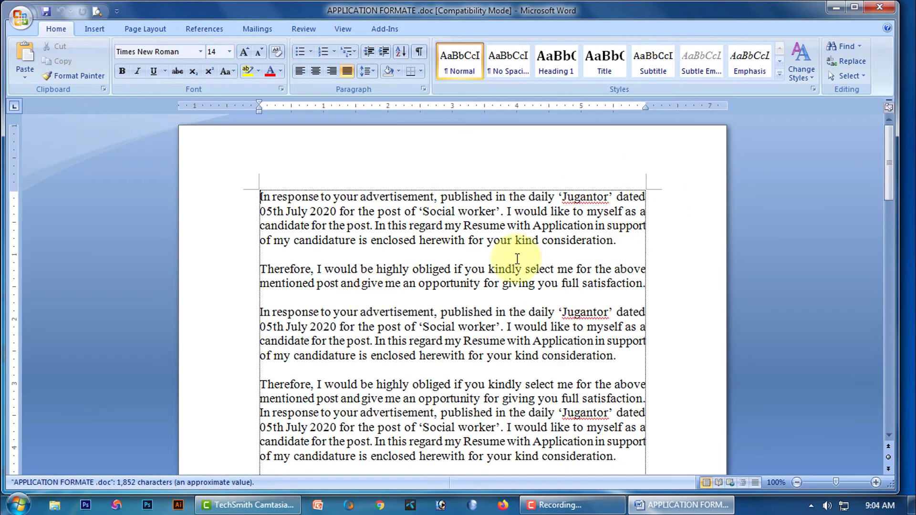
# - Draw an inverted trapezoid about 1.76" wide and 1.41" high over the text and give it the solid blue shape style
pyautogui.click(100, 28)
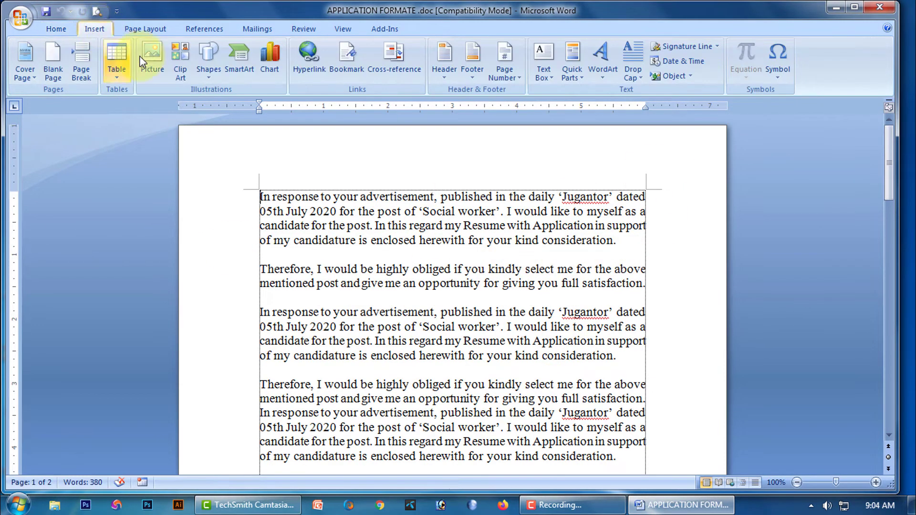
pyautogui.click(210, 80)
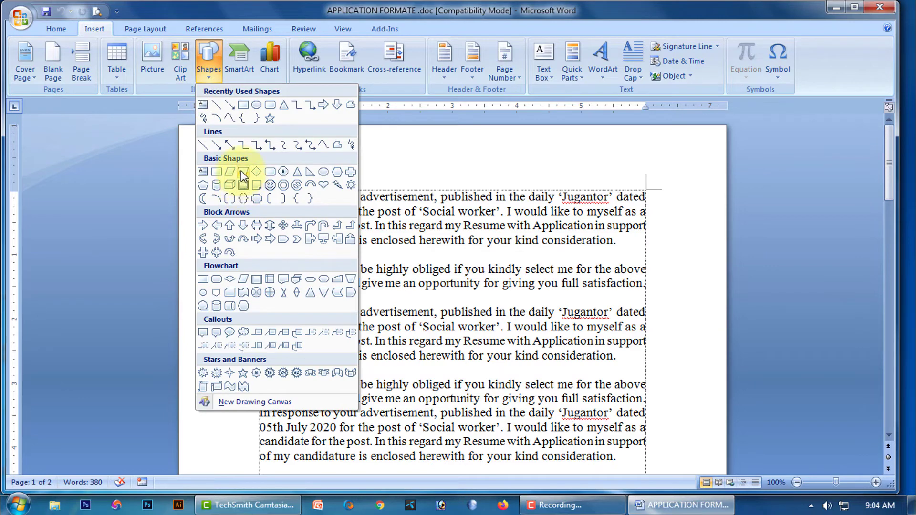
pyautogui.click(242, 173)
pyautogui.moveTo(358, 253)
pyautogui.mouseDown()
pyautogui.moveTo(439, 361)
pyautogui.moveTo(472, 343)
pyautogui.mouseUp()
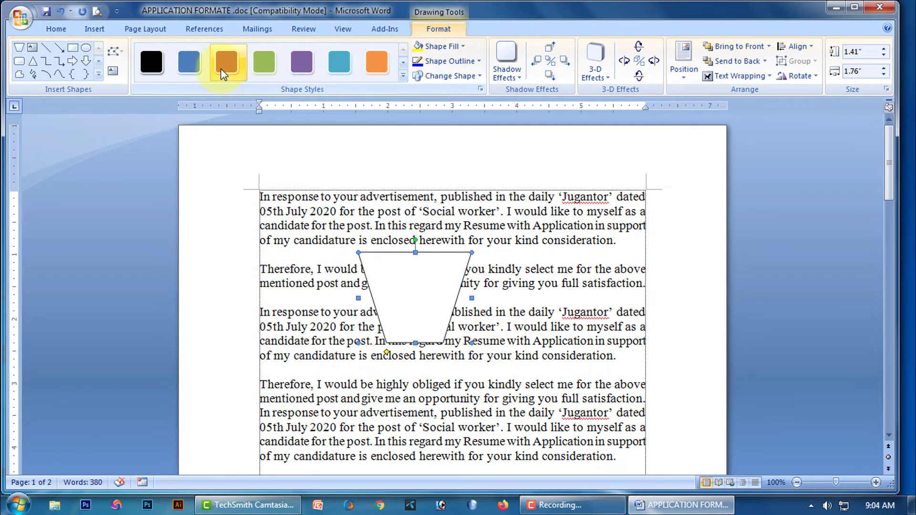
pyautogui.click(191, 68)
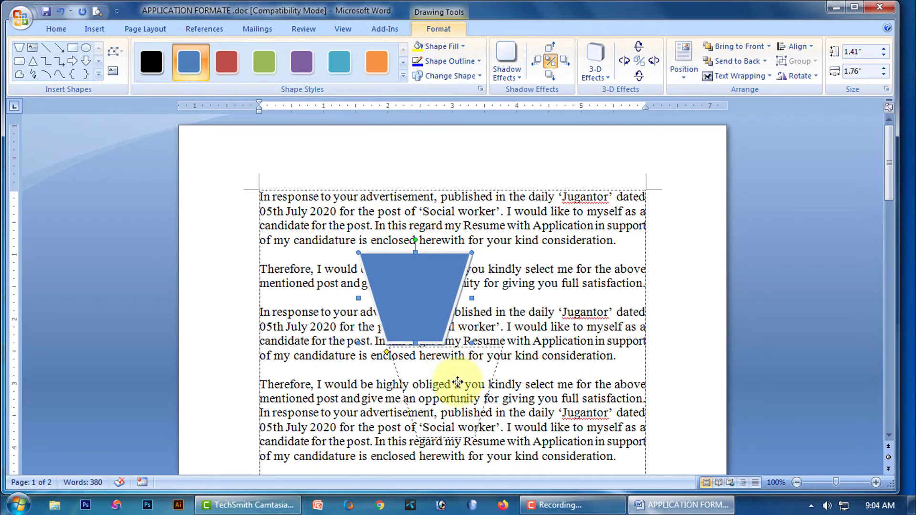
# - Move the blue trapezoid down over the fourth paragraph and set its text wrapping to In Line with Text
pyautogui.moveTo(457, 381); pyautogui.dragTo(457, 381)
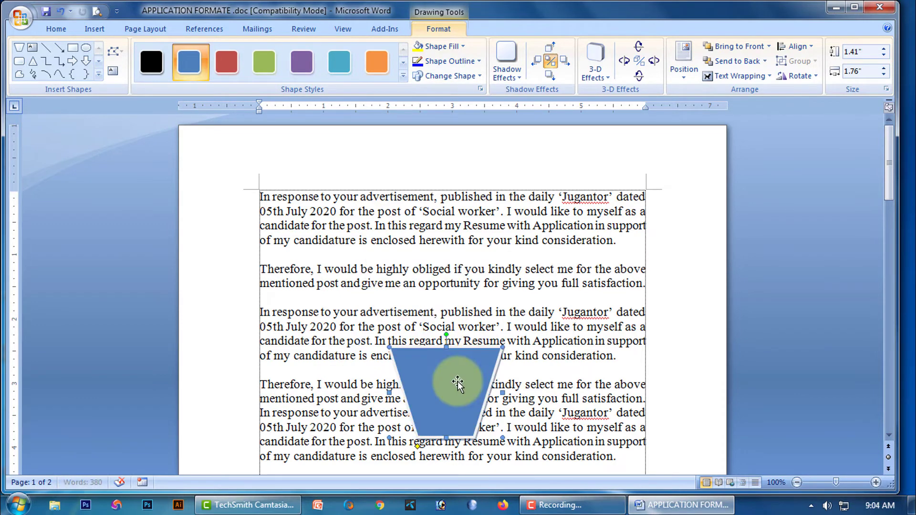
pyautogui.click(769, 76)
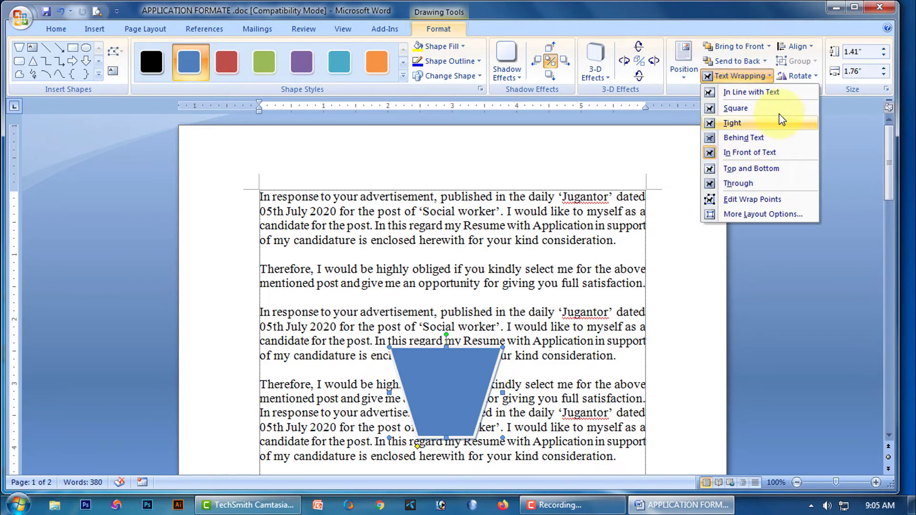
pyautogui.click(755, 97)
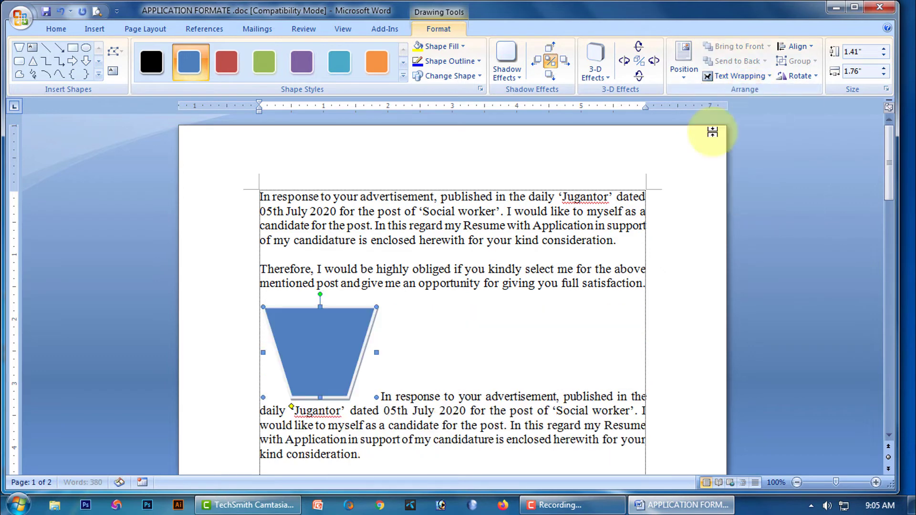
# - Set the trapezoid's text wrapping to Tight and move it to the middle of the third paragraph
pyautogui.click(769, 77)
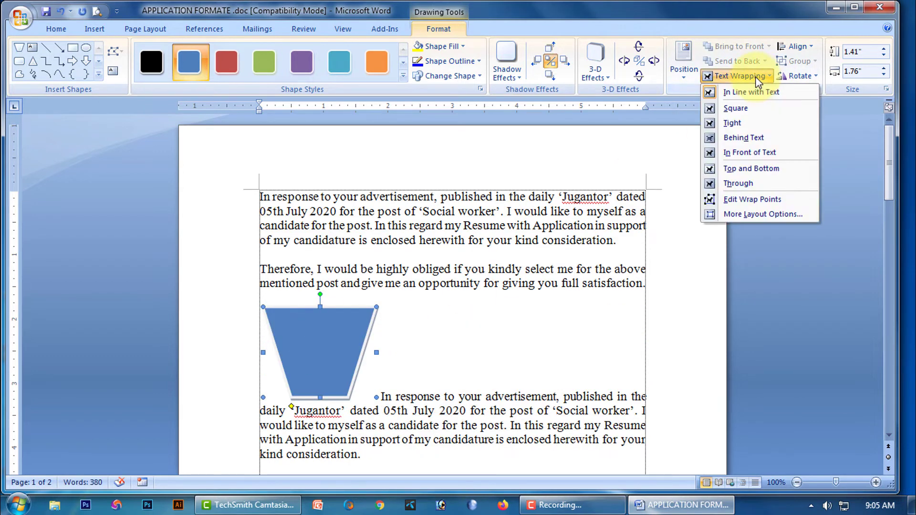
pyautogui.click(732, 124)
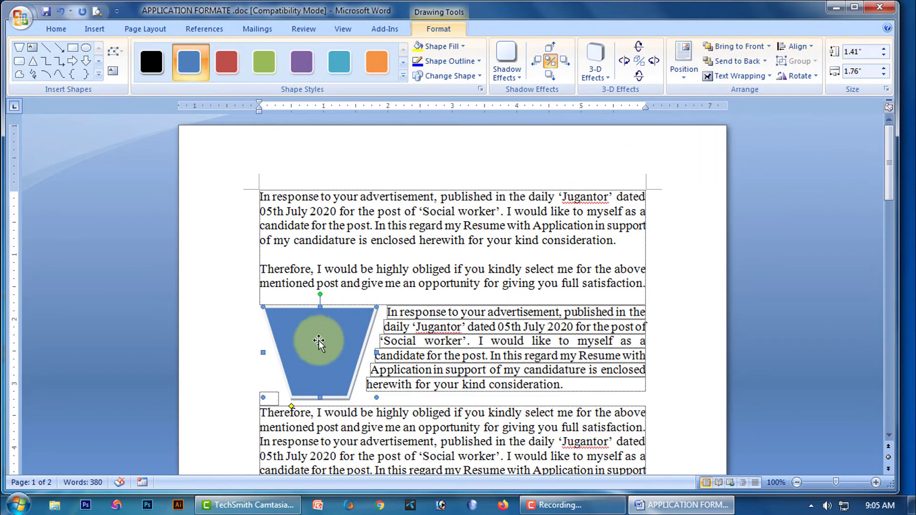
pyautogui.moveTo(431, 341); pyautogui.dragTo(457, 340)
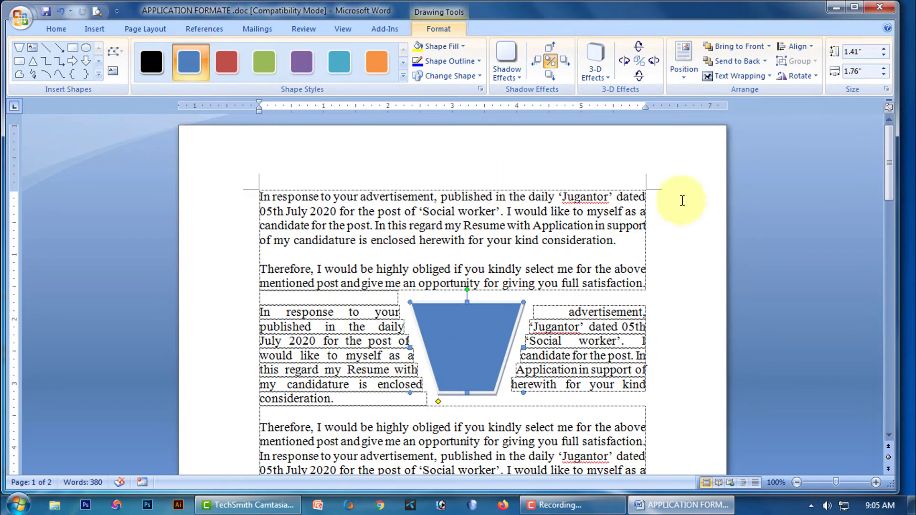
# - Set the trapezoid's text wrapping to Behind Text and enlarge it to about 2.63" wide and 1.93" high
pyautogui.click(749, 80)
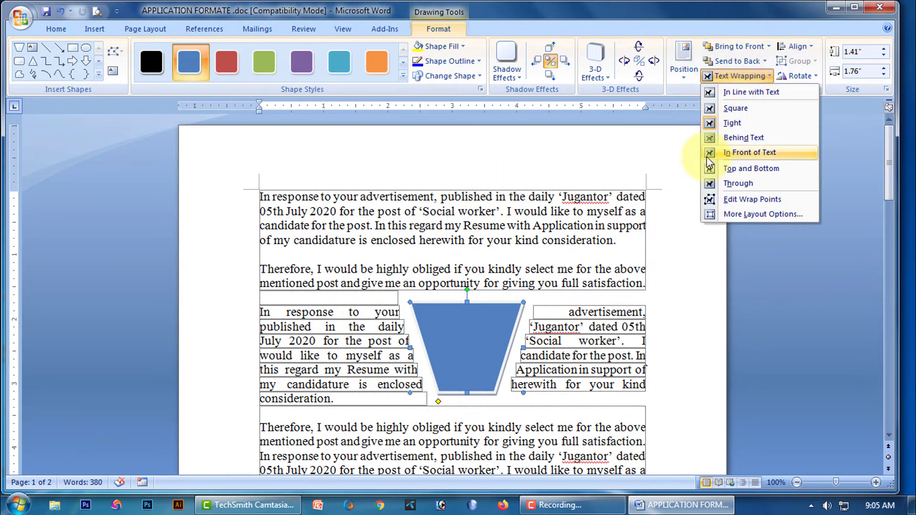
pyautogui.click(744, 139)
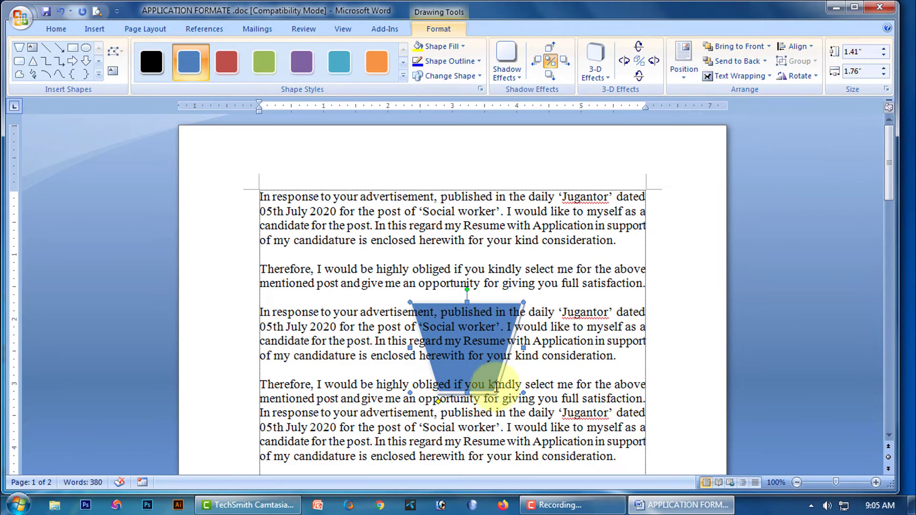
pyautogui.moveTo(524, 302); pyautogui.dragTo(578, 269)
pyautogui.moveTo(453, 397); pyautogui.dragTo(382, 441)
pyautogui.click(500, 329)
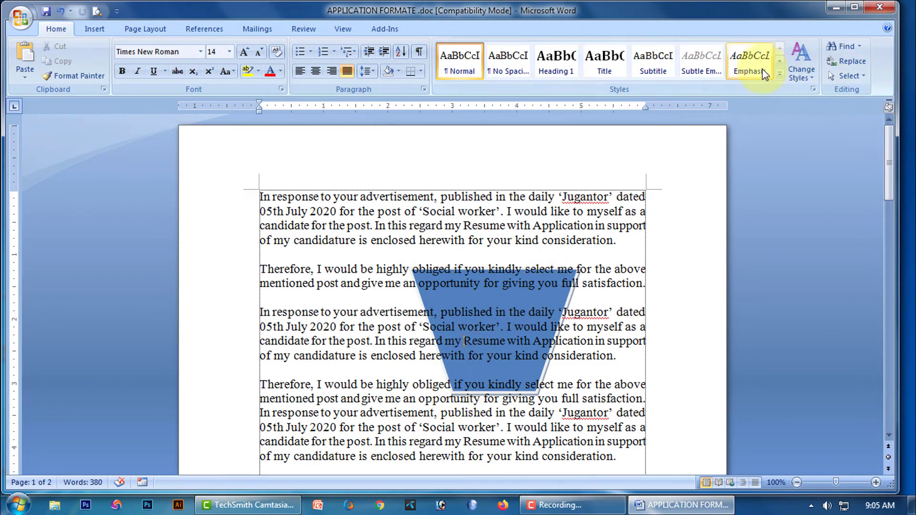
# - Set the trapezoid's text wrapping to In Front of Text and reposition it lower on the page, near the horizontal middle
pyautogui.rightClick(522, 309)
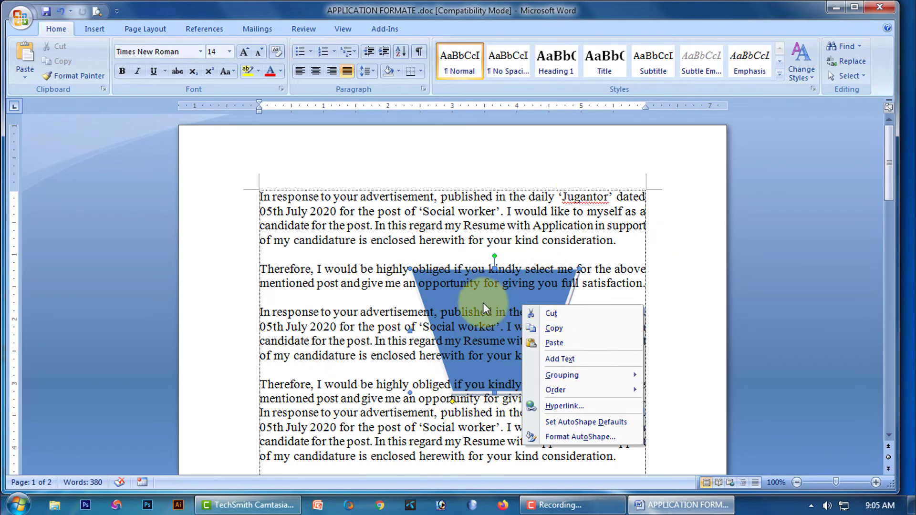
pyautogui.click(465, 302)
pyautogui.click(437, 28)
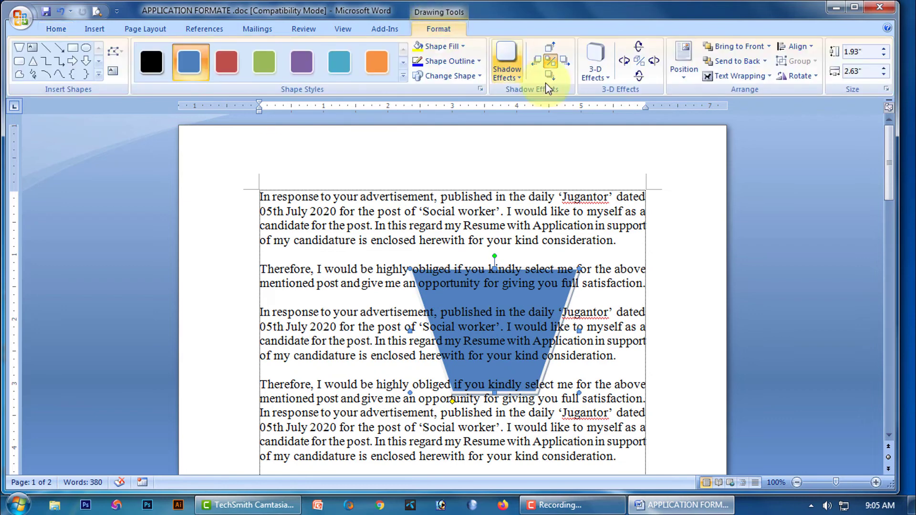
pyautogui.click(722, 78)
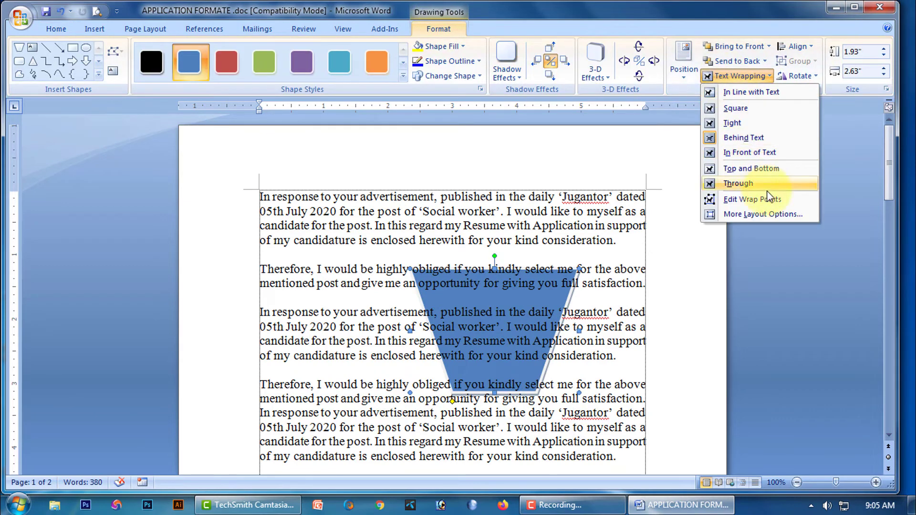
pyautogui.click(736, 152)
pyautogui.moveTo(509, 329); pyautogui.dragTo(461, 367)
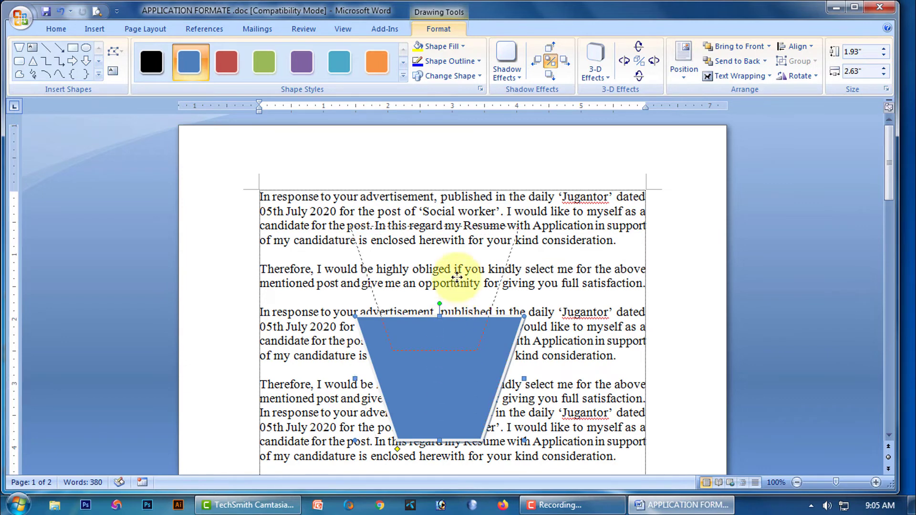
pyautogui.moveTo(456, 277); pyautogui.dragTo(456, 276)
pyautogui.scroll(-2, 548, 286)
pyautogui.moveTo(454, 235); pyautogui.dragTo(454, 314)
# - Try the Top and Bottom text wrapping on the trapezoid, and finally set it to Through
pyautogui.click(740, 76)
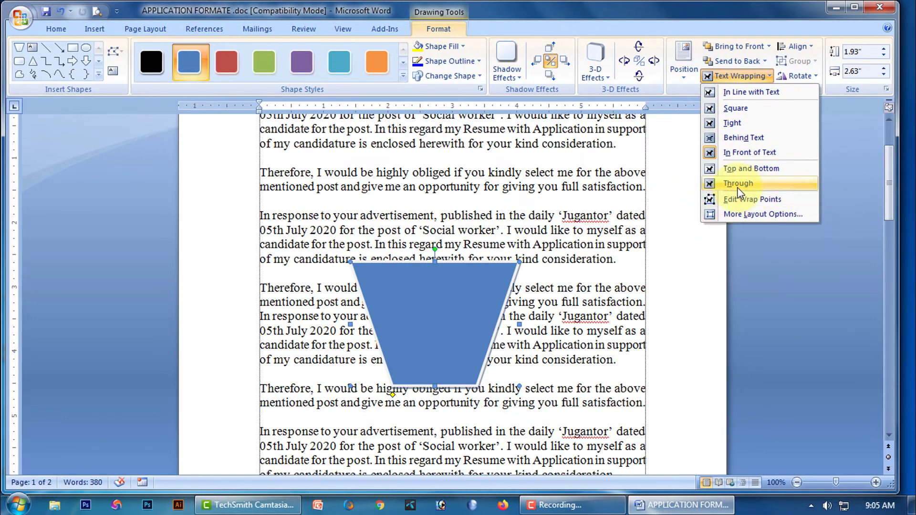
pyautogui.click(735, 170)
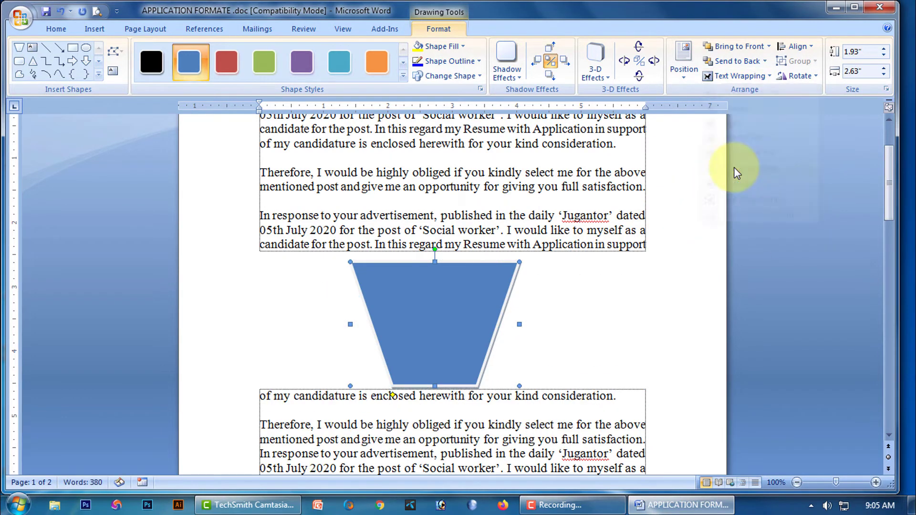
pyautogui.click(758, 77)
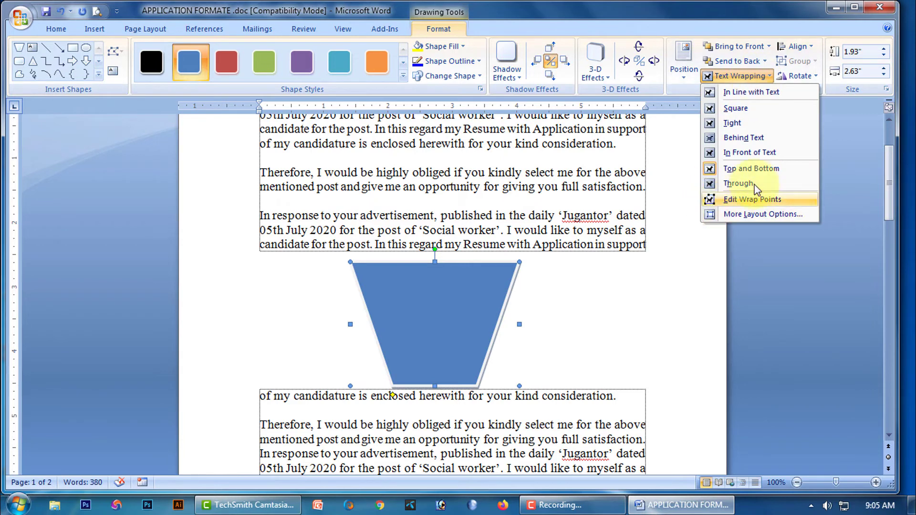
pyautogui.click(738, 183)
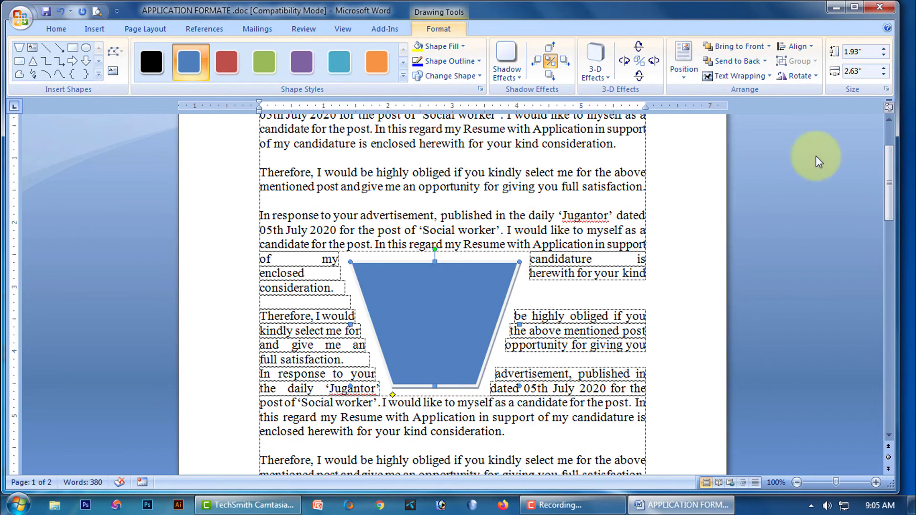
# - Edit the trapezoid's wrap points, pulling one on the right edge and the upper-left one inward over the shape
pyautogui.click(750, 79)
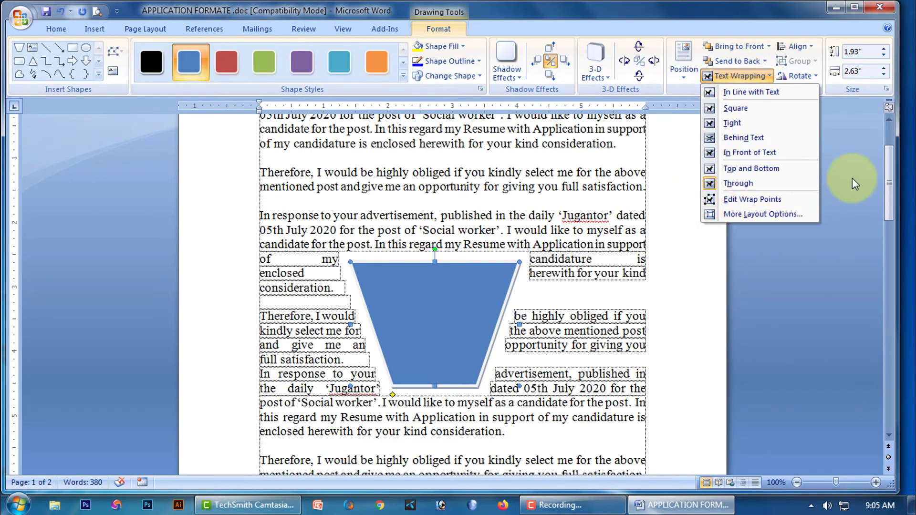
pyautogui.click(762, 200)
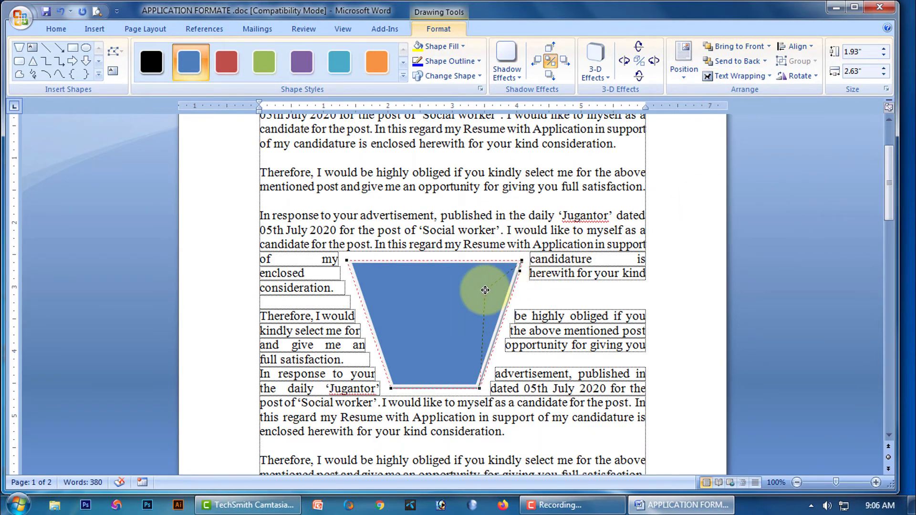
pyautogui.moveTo(485, 290); pyautogui.dragTo(484, 289)
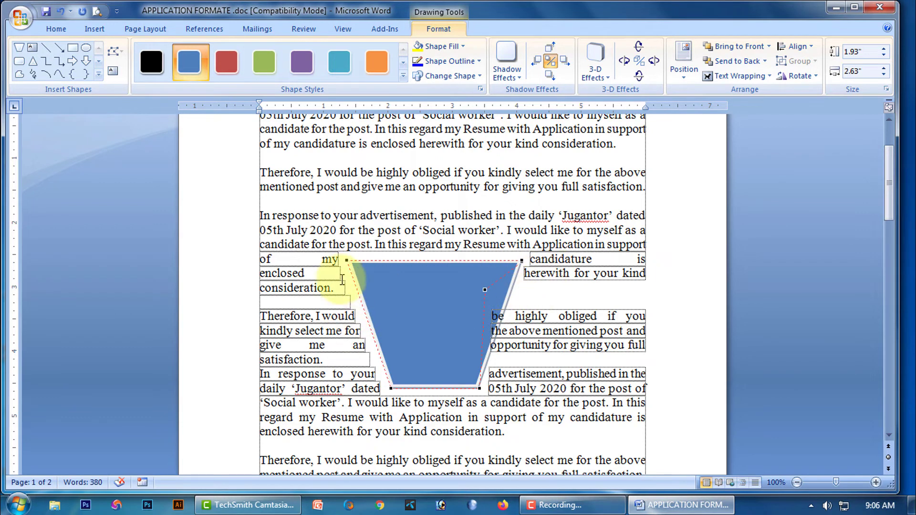
pyautogui.moveTo(348, 261); pyautogui.dragTo(411, 297)
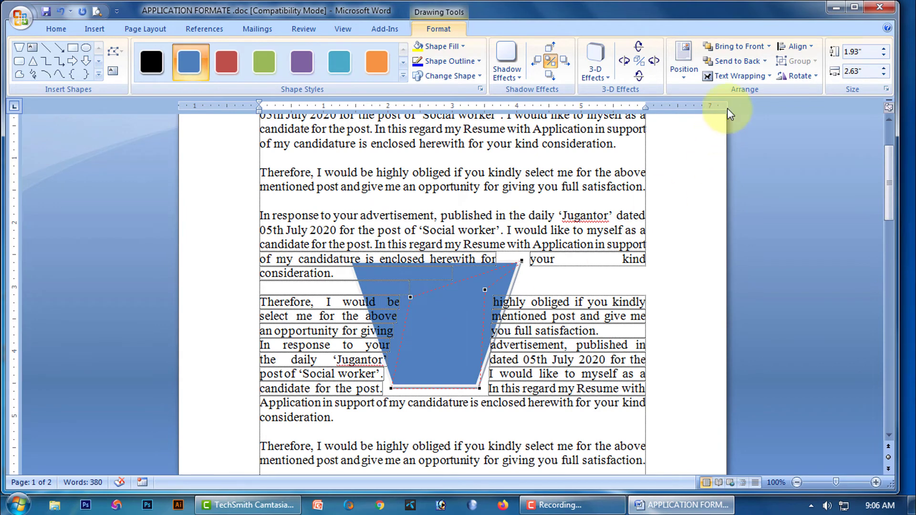
# - Undo the wrap point edits and select the trapezoid again for formatting
pyautogui.click(757, 77)
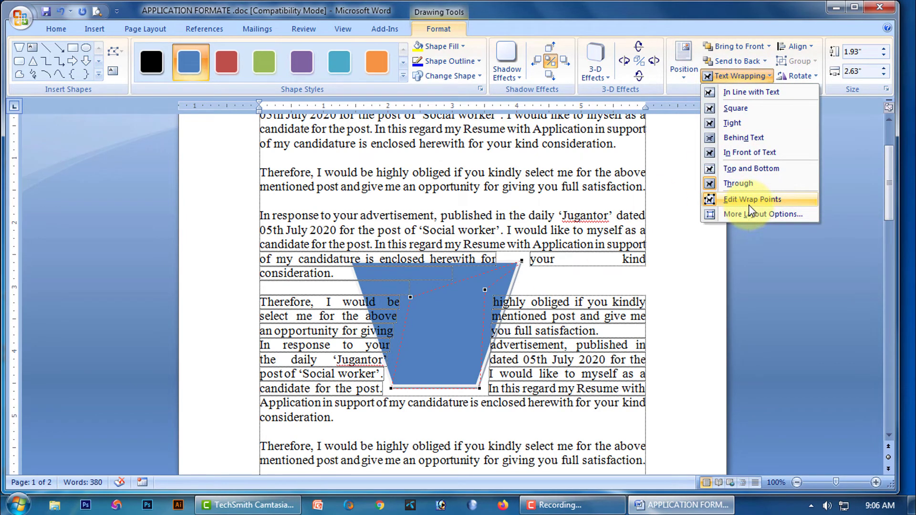
pyautogui.click(768, 273)
pyautogui.click(539, 312)
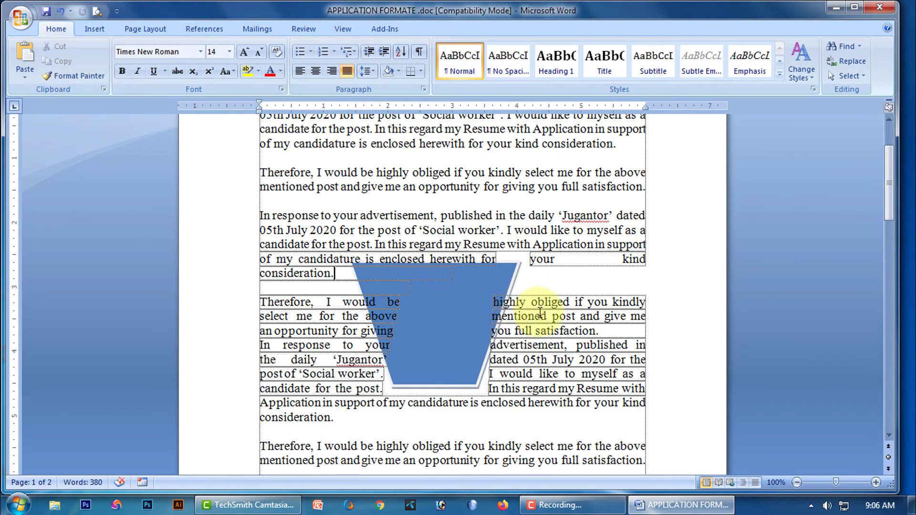
pyautogui.hotkey('ctrl', 'z')
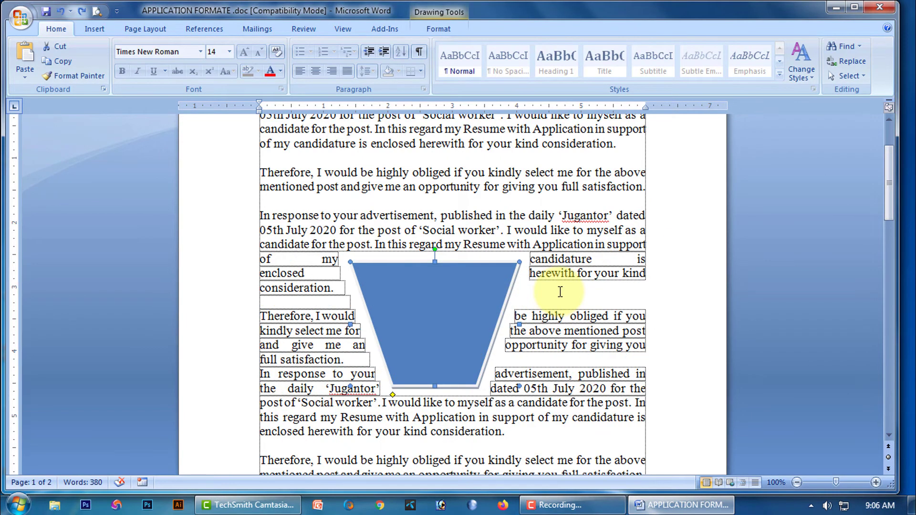
pyautogui.click(435, 29)
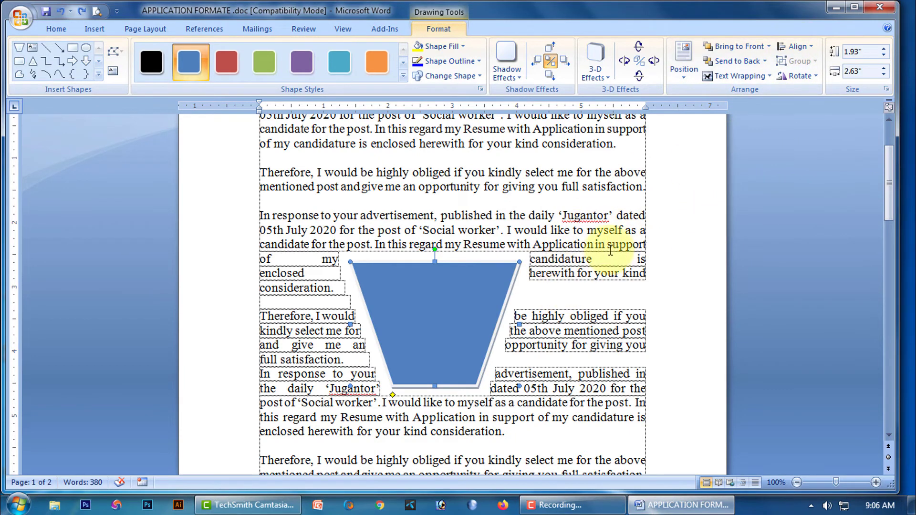
pyautogui.click(462, 319)
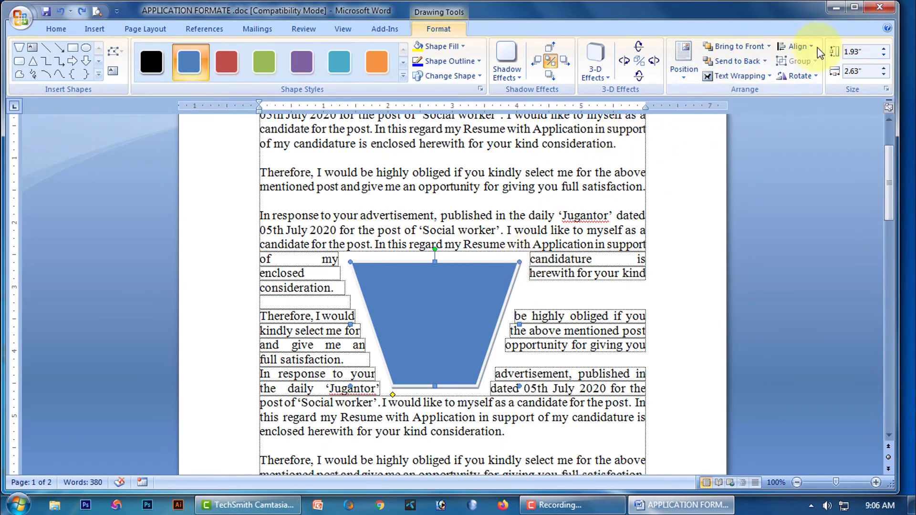
# - Try the Align Left option on the trapezoid, and finally center it horizontally relative to the margins
pyautogui.click(795, 46)
pyautogui.click(811, 63)
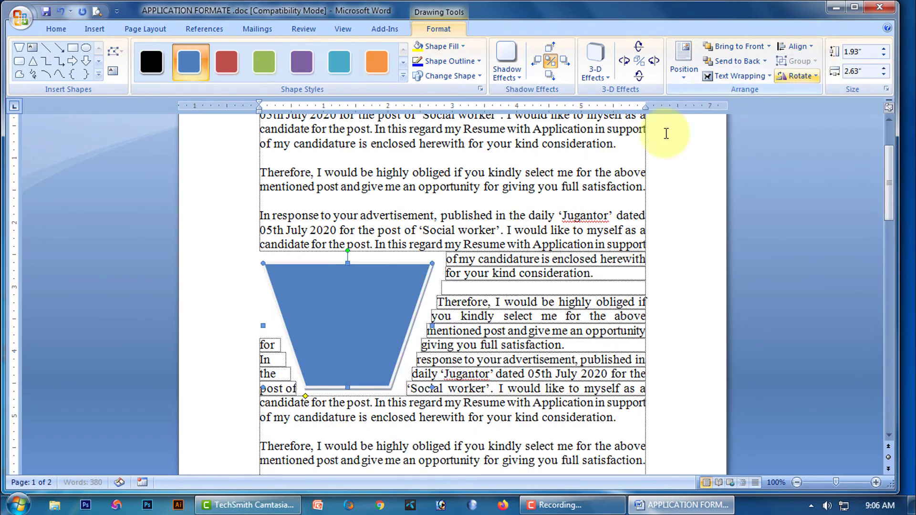
pyautogui.click(809, 48)
pyautogui.click(832, 78)
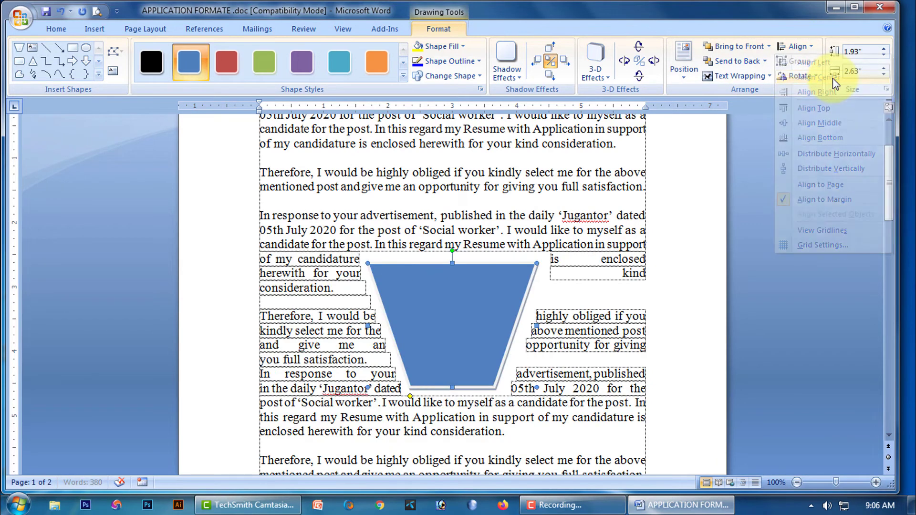
# - Try the top and bottom alignments on the trapezoid, and finally align it to the middle between the margins
pyautogui.click(795, 48)
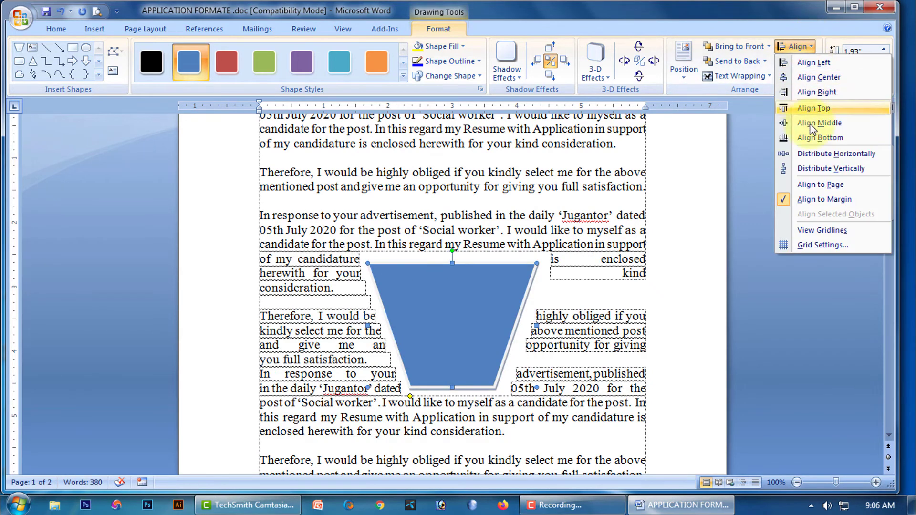
pyautogui.click(819, 107)
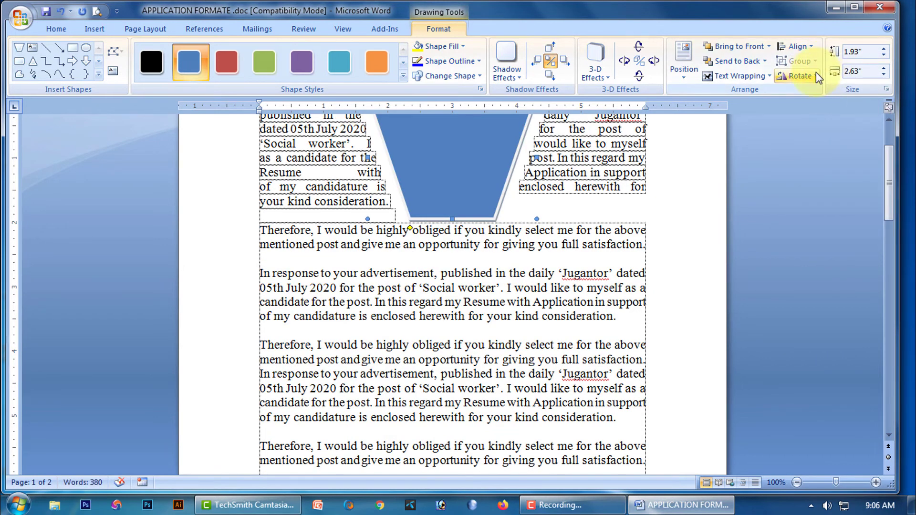
pyautogui.click(810, 47)
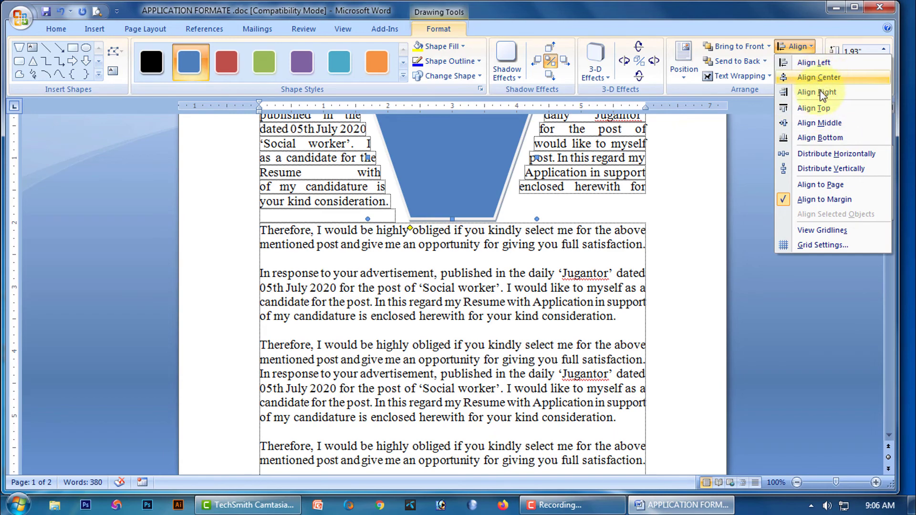
pyautogui.click(820, 138)
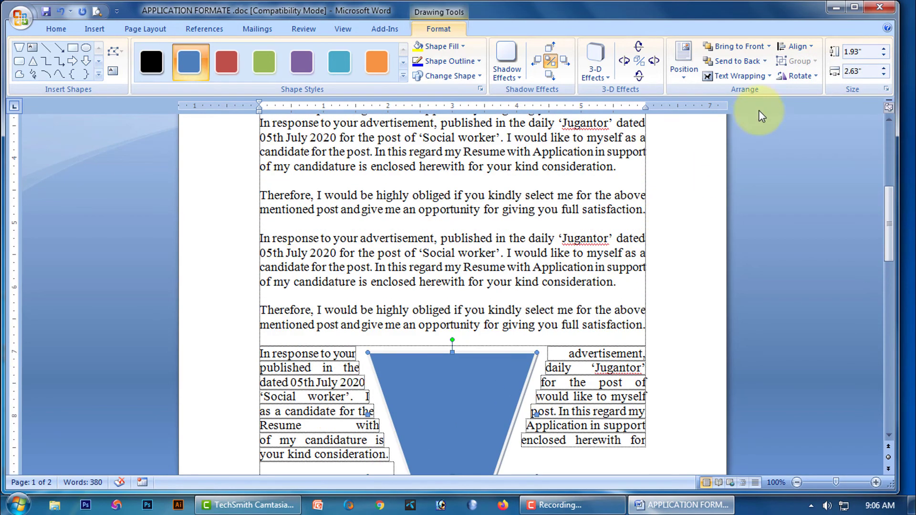
pyautogui.click(808, 47)
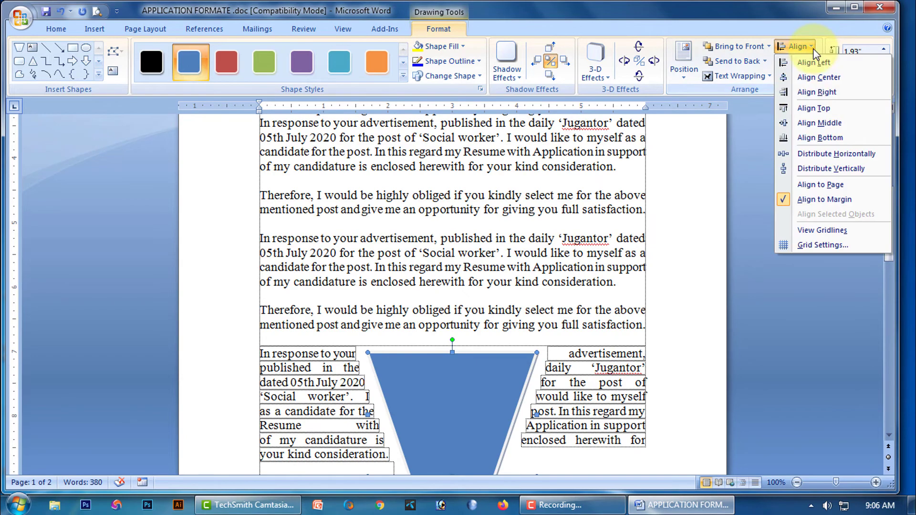
pyautogui.click(823, 125)
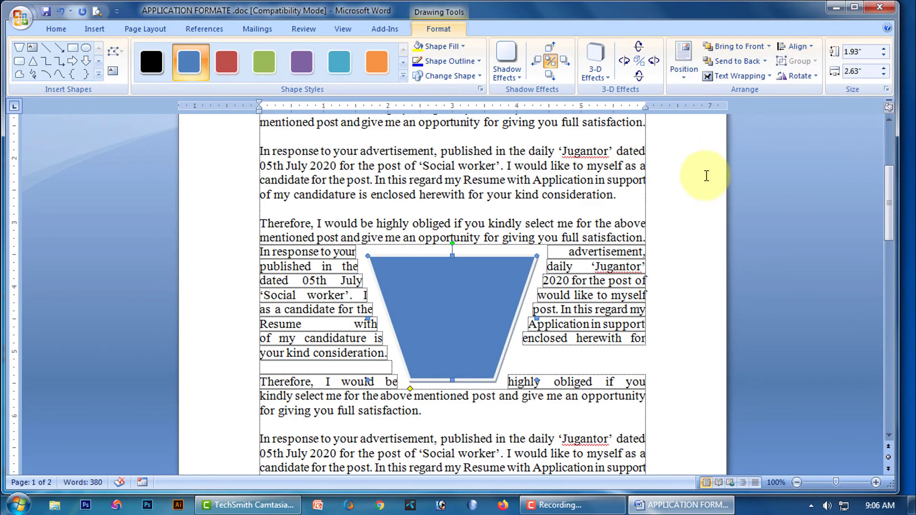
pyautogui.scroll(4, 640, 242)
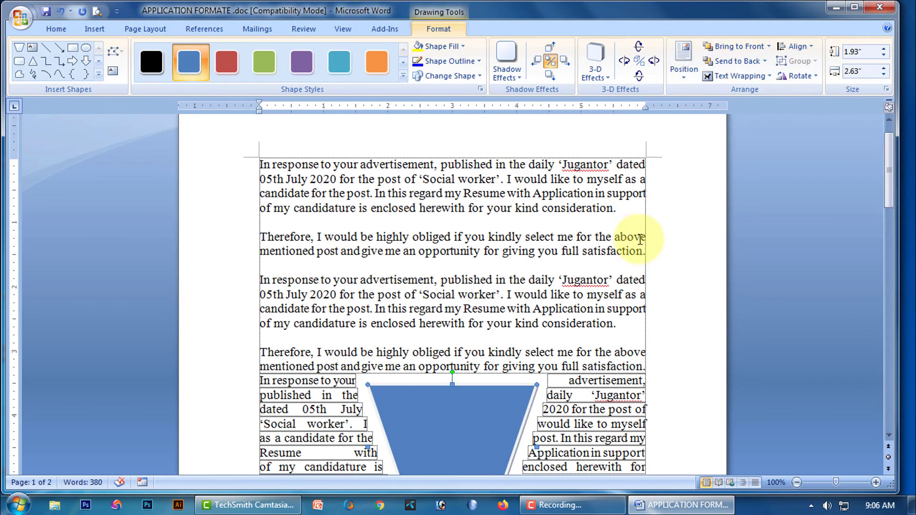
# - Close the application document without saving its changes and open New Microsoft Office Word Document from the desktop
pyautogui.click(879, 8)
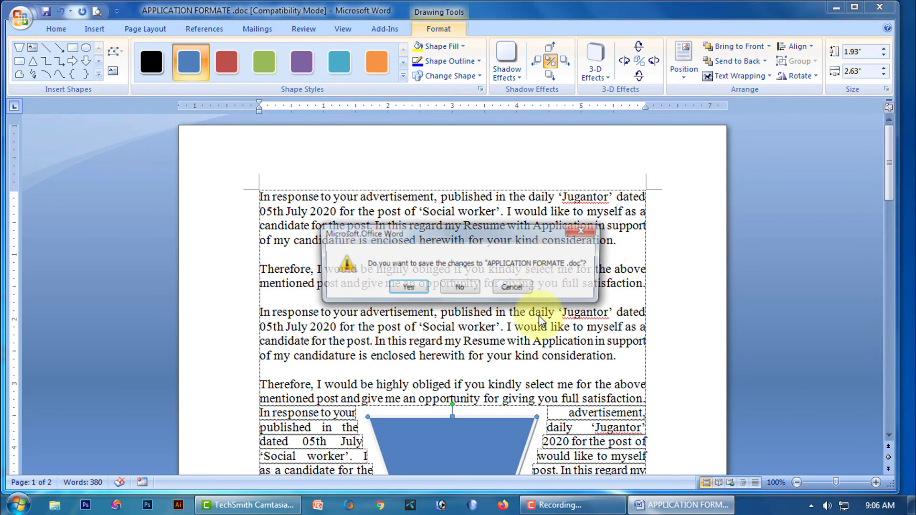
pyautogui.click(458, 288)
pyautogui.rightClick(273, 86)
pyautogui.click(287, 122)
pyautogui.rightClick(153, 29)
pyautogui.click(176, 67)
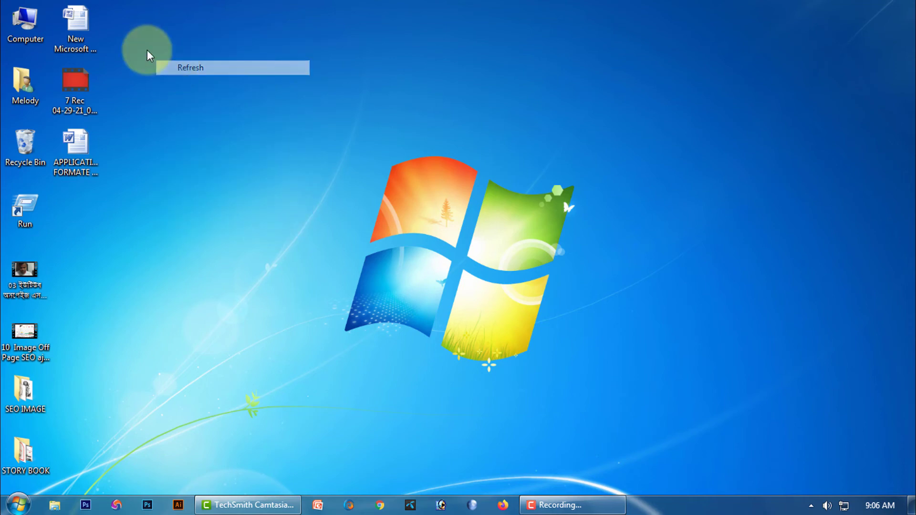
pyautogui.doubleClick(77, 20)
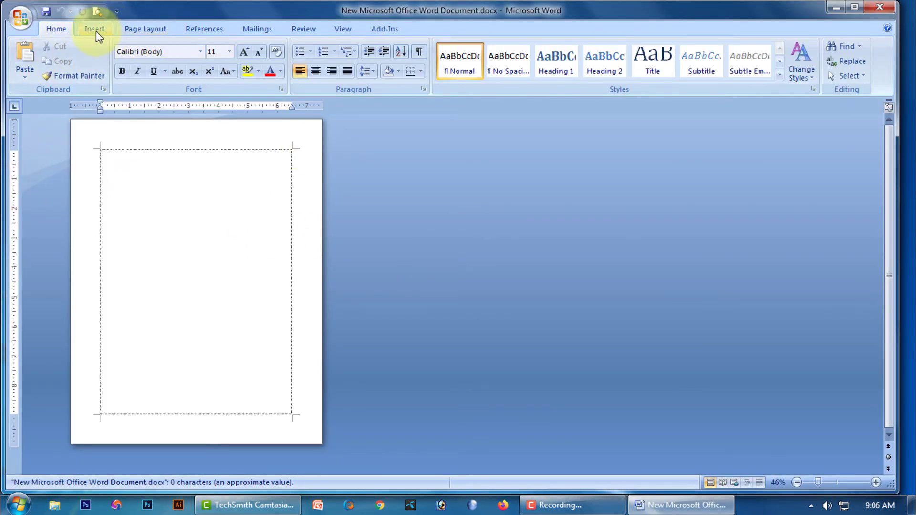
# - Insert the picture Penguins.jpg from the Sample Pictures folder of the Pictures library into the blank document
pyautogui.click(96, 29)
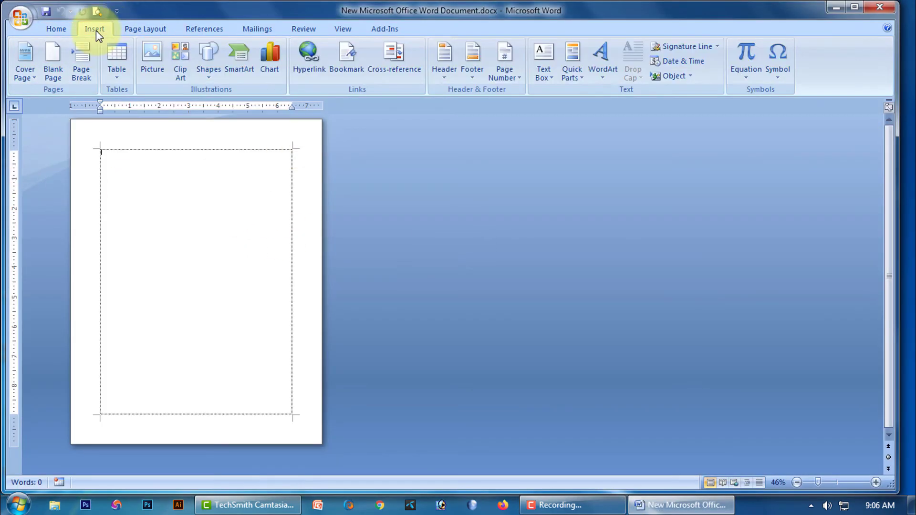
pyautogui.click(150, 72)
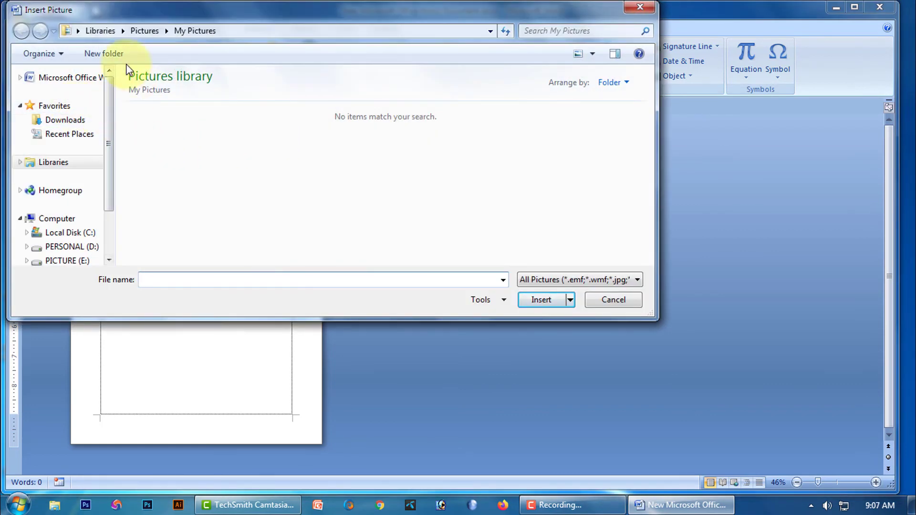
pyautogui.click(74, 31)
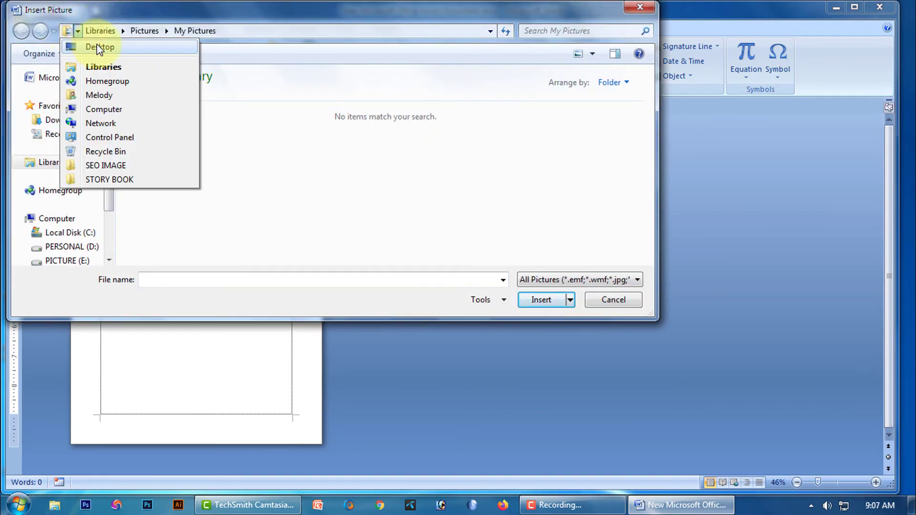
pyautogui.click(98, 47)
pyautogui.doubleClick(156, 102)
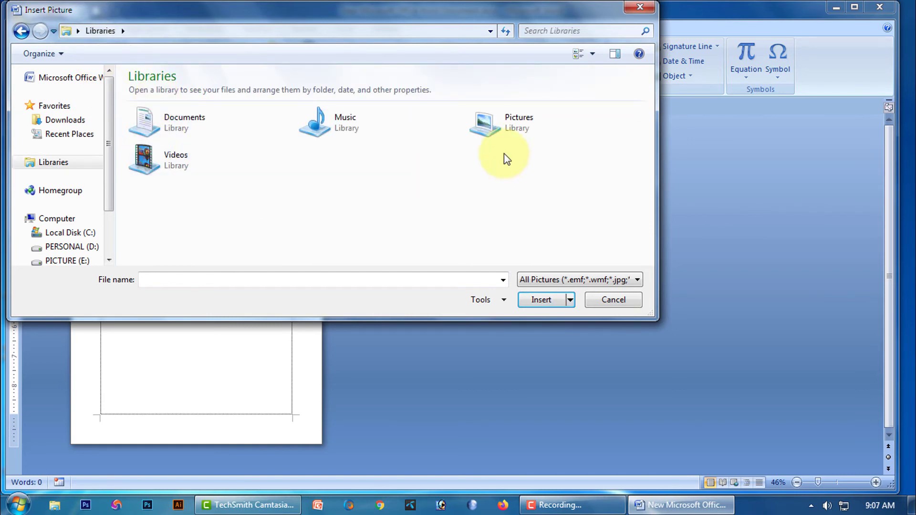
pyautogui.doubleClick(494, 125)
pyautogui.doubleClick(148, 178)
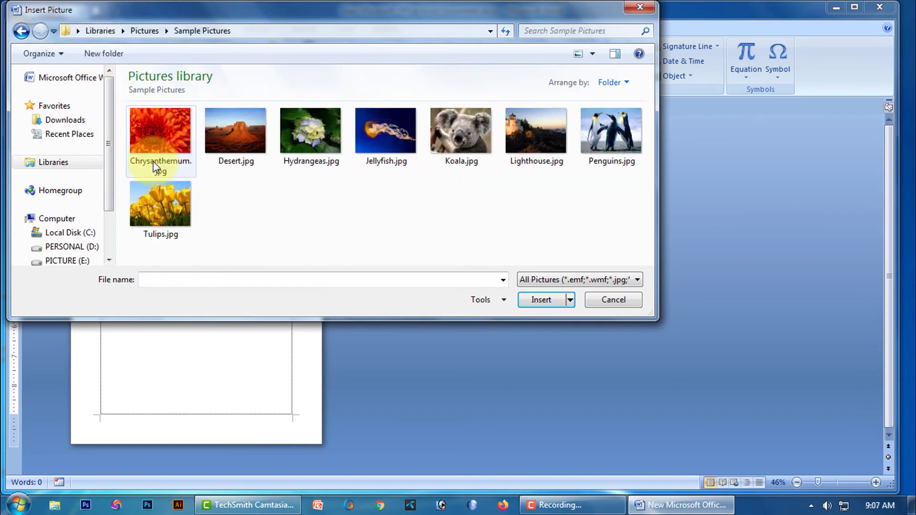
pyautogui.click(620, 129)
pyautogui.click(541, 307)
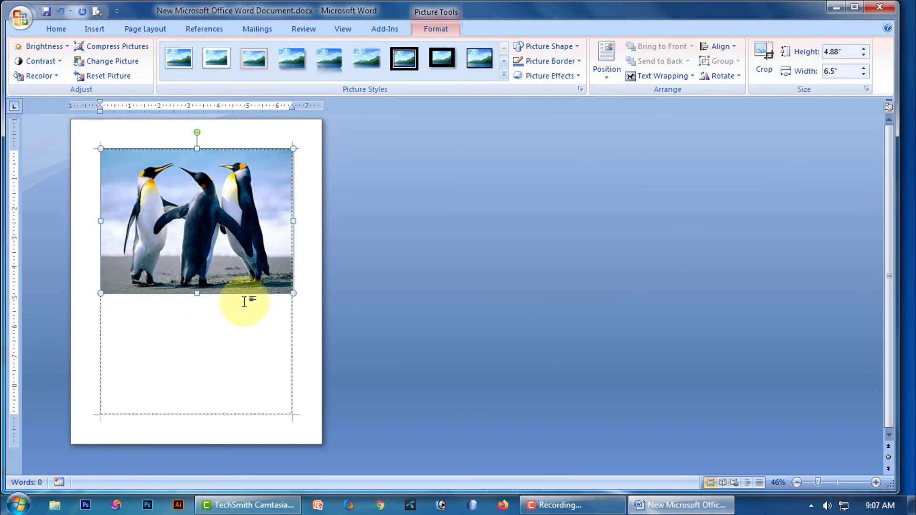
# - Shrink the penguin picture to about 3.66" high by 4.88" wide and, using a floating text wrapping, move it near the page's middle
pyautogui.moveTo(294, 296); pyautogui.dragTo(199, 262)
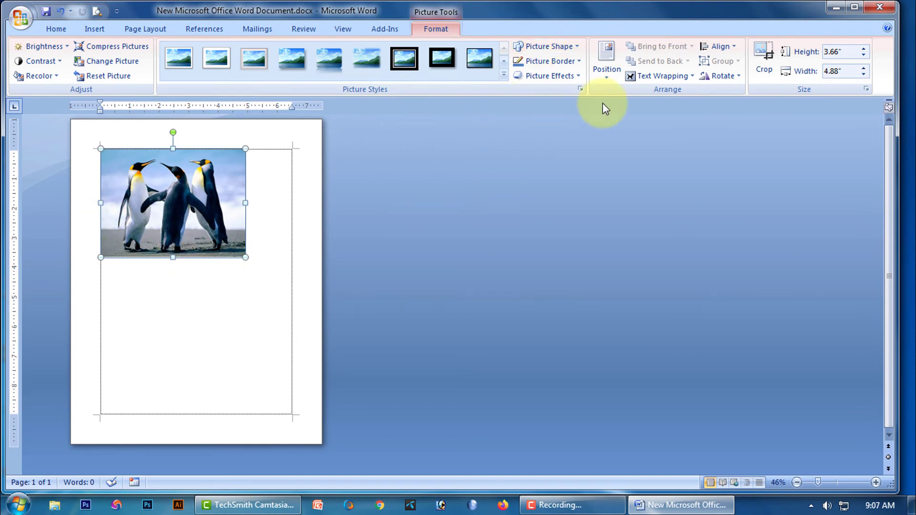
pyautogui.click(653, 76)
pyautogui.click(673, 153)
pyautogui.moveTo(167, 211); pyautogui.dragTo(180, 302)
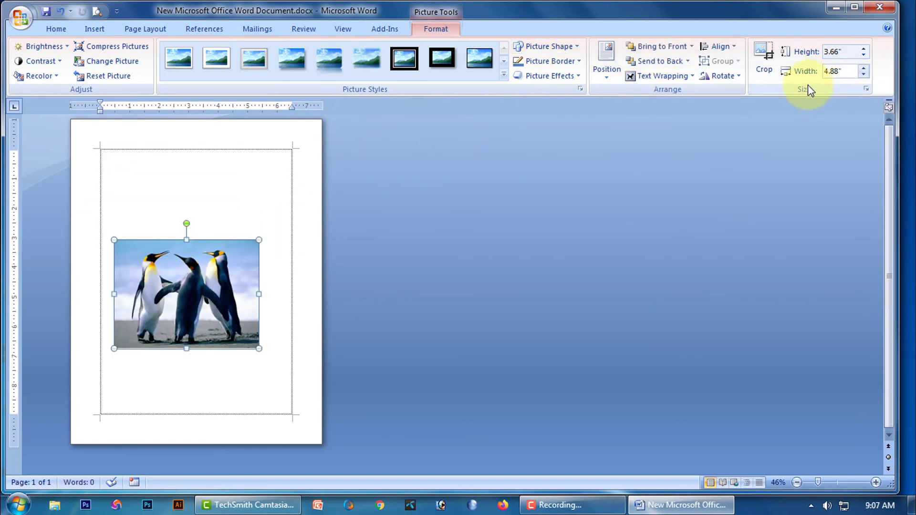
# - Crop the penguin picture on all four sides to about 2.02" high by 3.25" wide
pyautogui.click(767, 65)
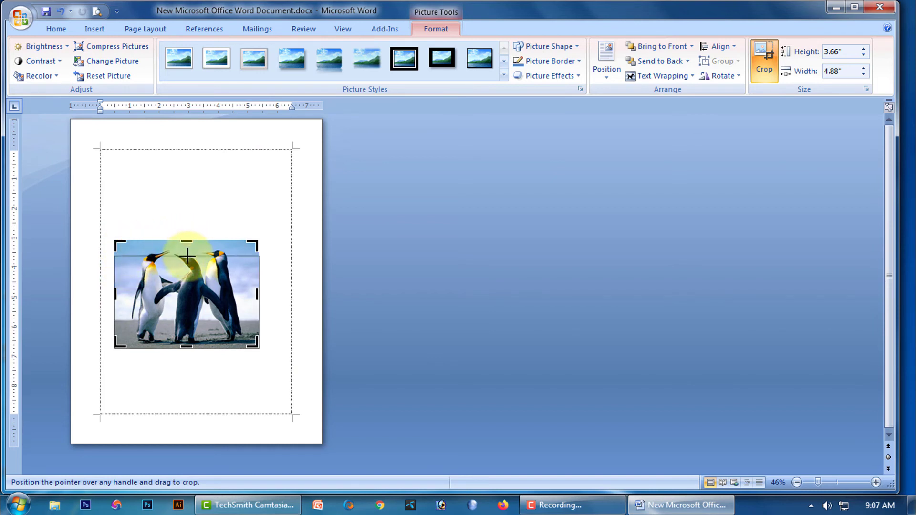
pyautogui.moveTo(186, 256); pyautogui.dragTo(187, 257)
pyautogui.moveTo(184, 347); pyautogui.dragTo(191, 315)
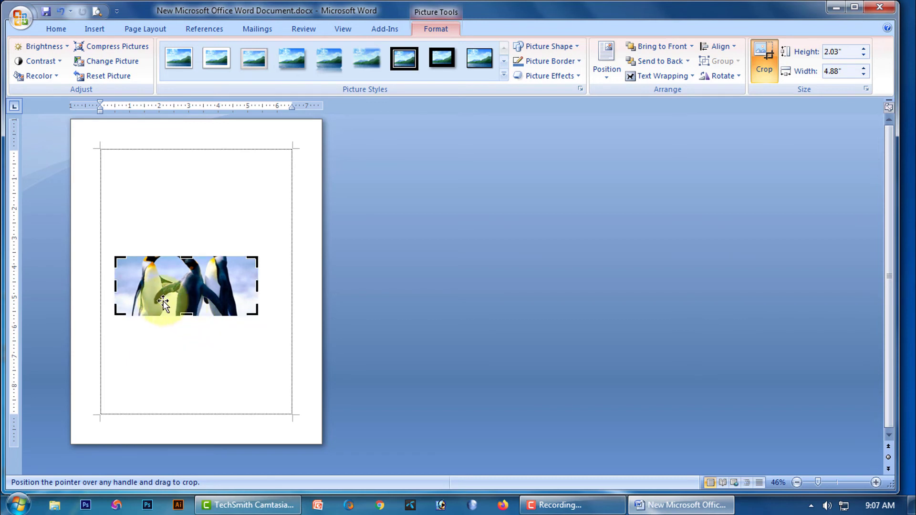
pyautogui.moveTo(114, 287); pyautogui.dragTo(139, 286)
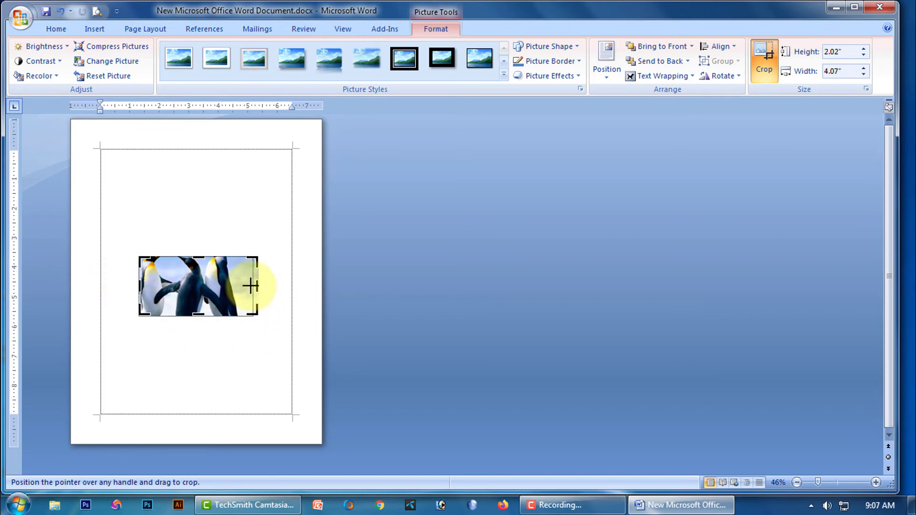
pyautogui.moveTo(234, 288); pyautogui.dragTo(234, 288)
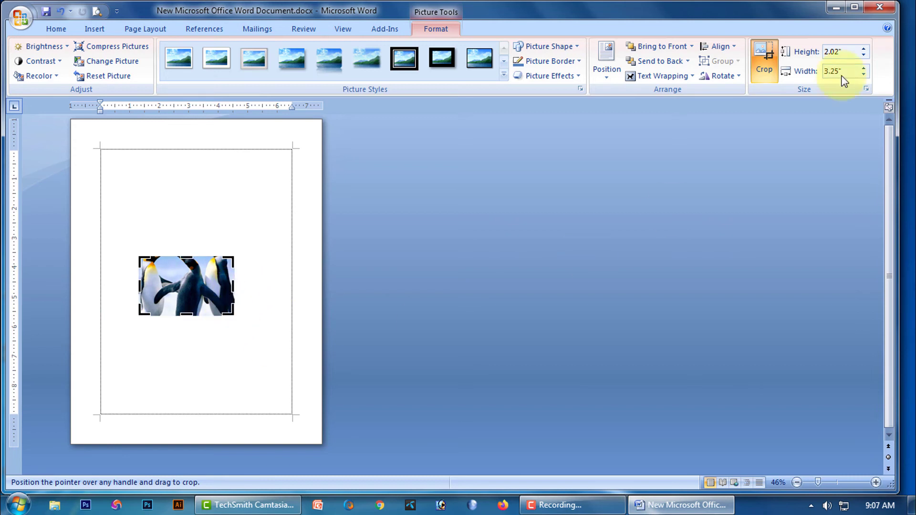
pyautogui.click(759, 76)
# - Move the cropped picture to the upper part of the page and enlarge it to about 4.18" high by 6.72" wide
pyautogui.moveTo(173, 286); pyautogui.dragTo(179, 220)
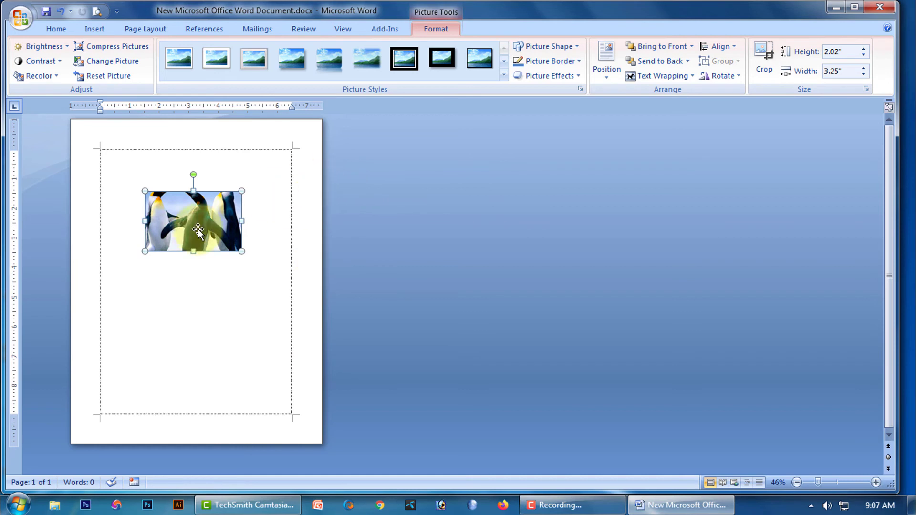
pyautogui.moveTo(241, 251); pyautogui.dragTo(237, 284)
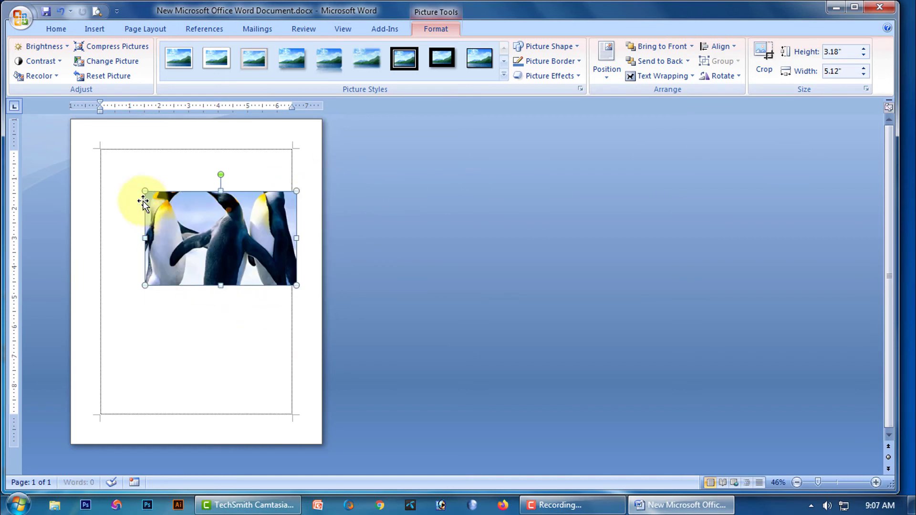
pyautogui.moveTo(144, 189); pyautogui.dragTo(97, 161)
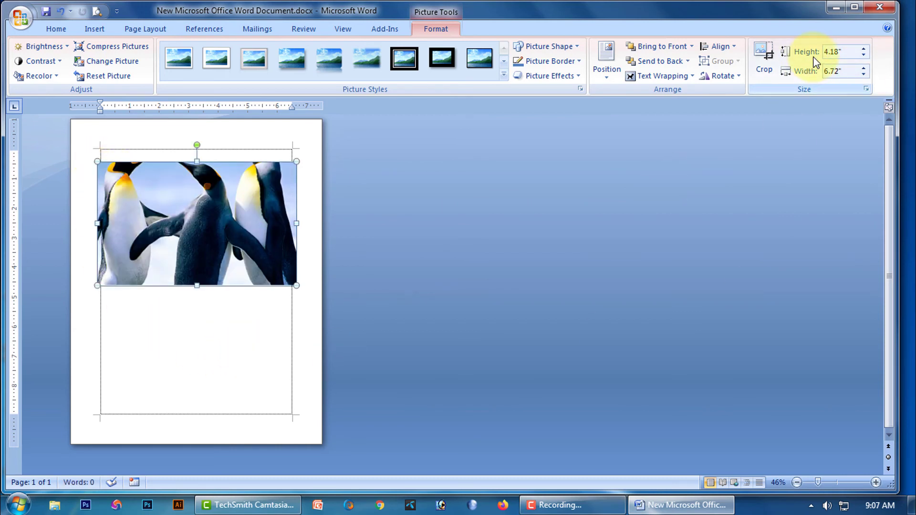
# - Reduce the picture's size to 2.41" high by 3.91" wide, move it closer to the page's middle and deselect it
pyautogui.click(864, 55)
pyautogui.click(864, 54)
pyautogui.click(863, 55)
pyautogui.click(863, 55)
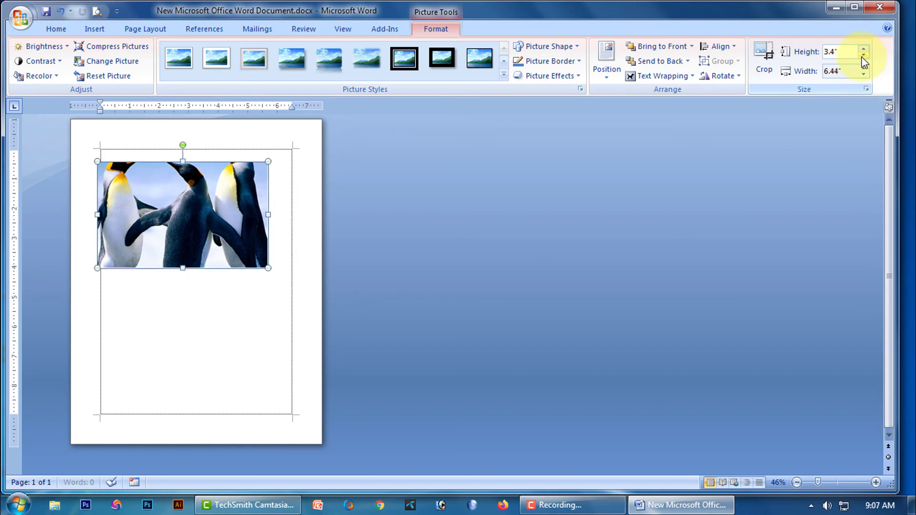
pyautogui.click(863, 55)
pyautogui.click(862, 56)
pyautogui.click(863, 74)
pyautogui.click(863, 74)
pyautogui.click(863, 74)
pyautogui.click(863, 74)
pyautogui.click(863, 74)
pyautogui.click(863, 73)
pyautogui.click(863, 74)
pyautogui.click(863, 74)
pyautogui.moveTo(157, 206); pyautogui.dragTo(186, 253)
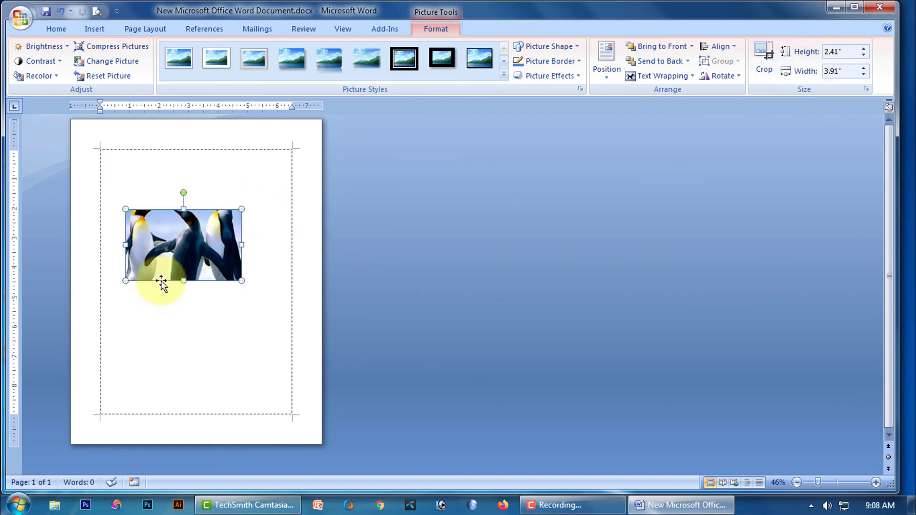
pyautogui.click(189, 384)
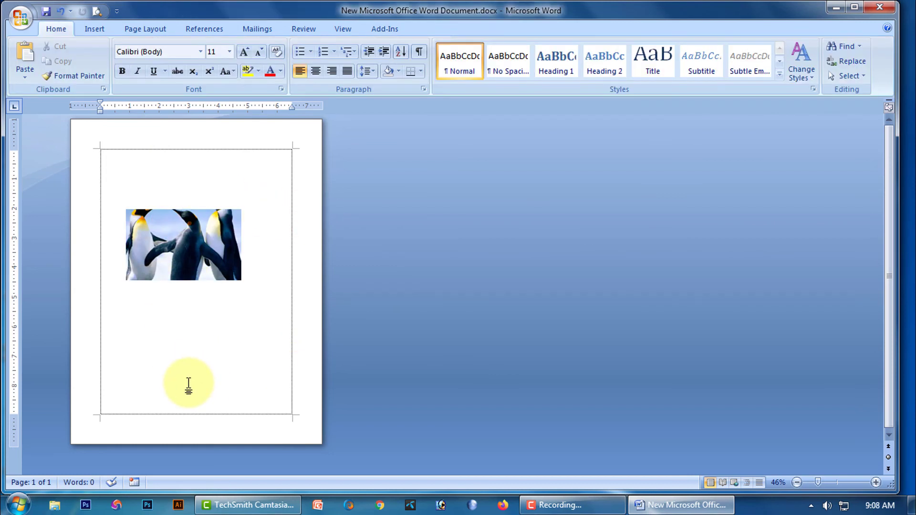